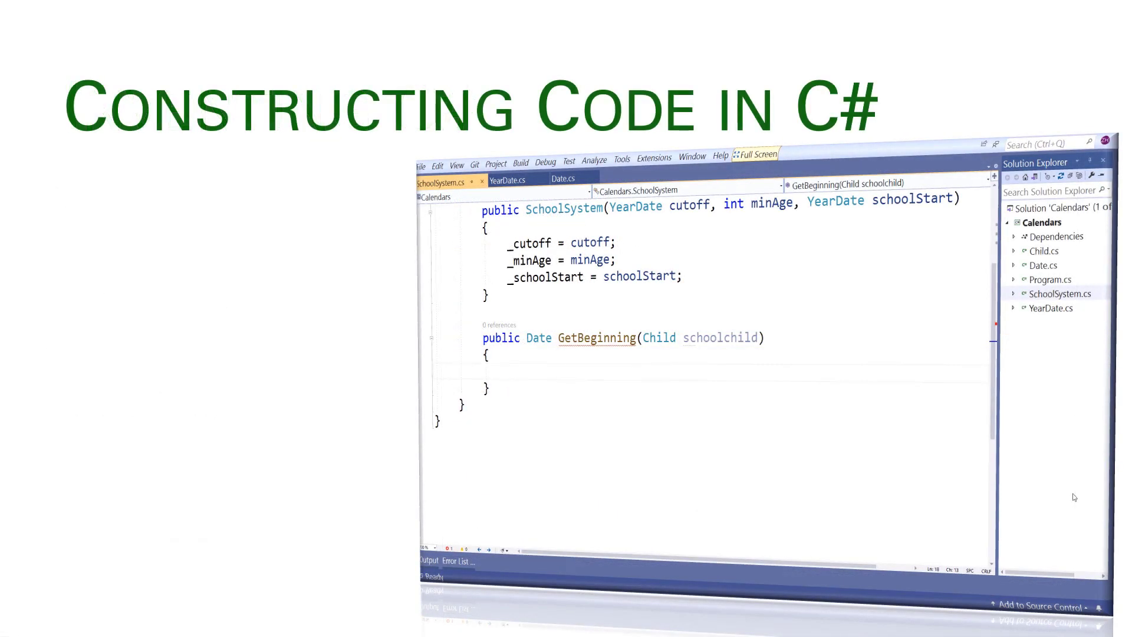
type("Date old")
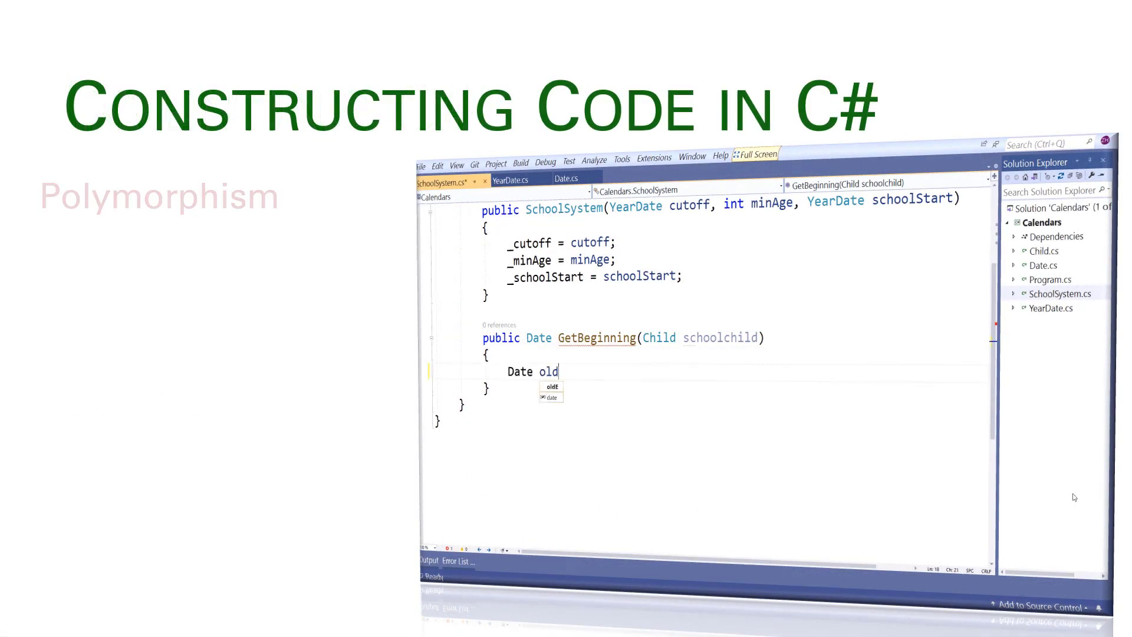
type("Enough = school")
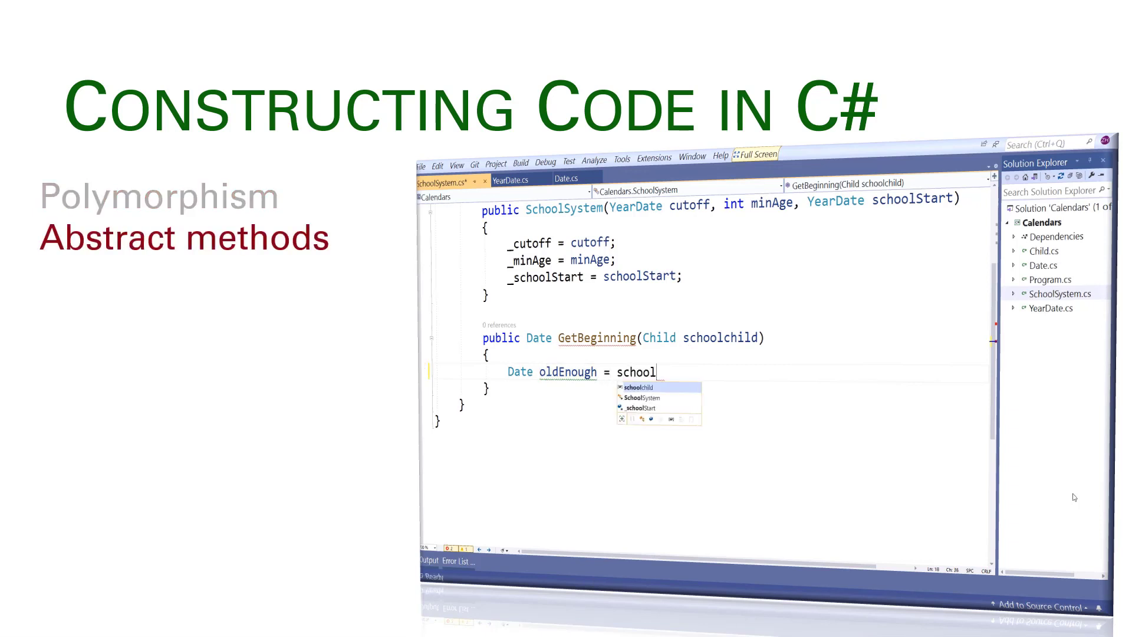
type("child.GetDateByAge")
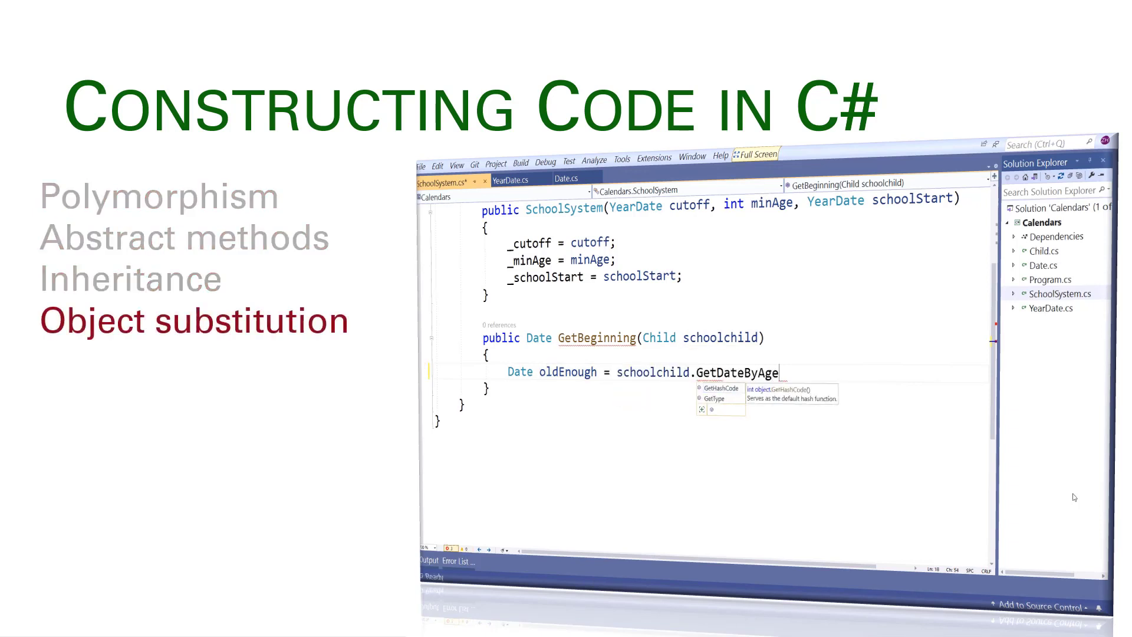
type("(_minAge);")
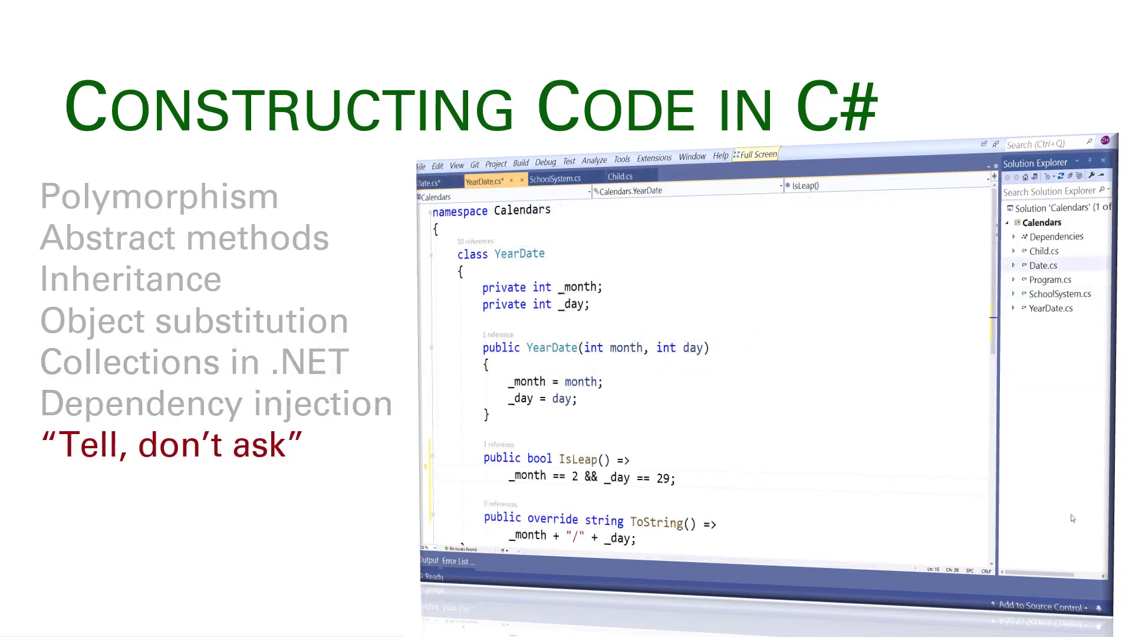
Write a GetNext method below IsLeap using a ternary conditional
key("Return")
key("Return")
type("public YearDate ")
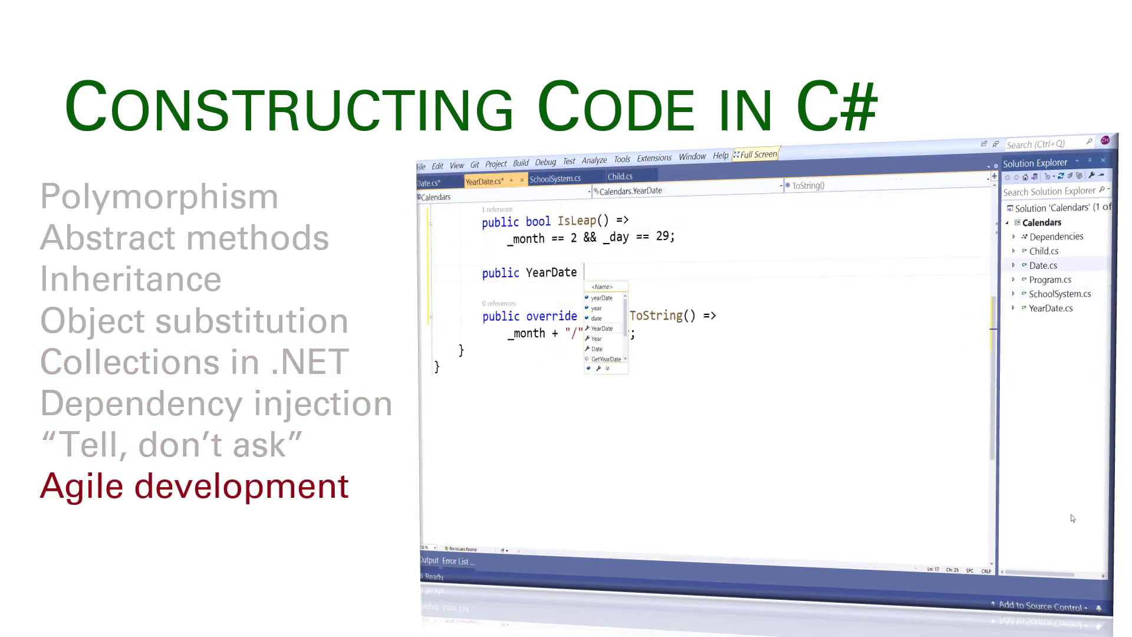
type("GetNext() =>")
key("Return")
type("IsEndOfMo")
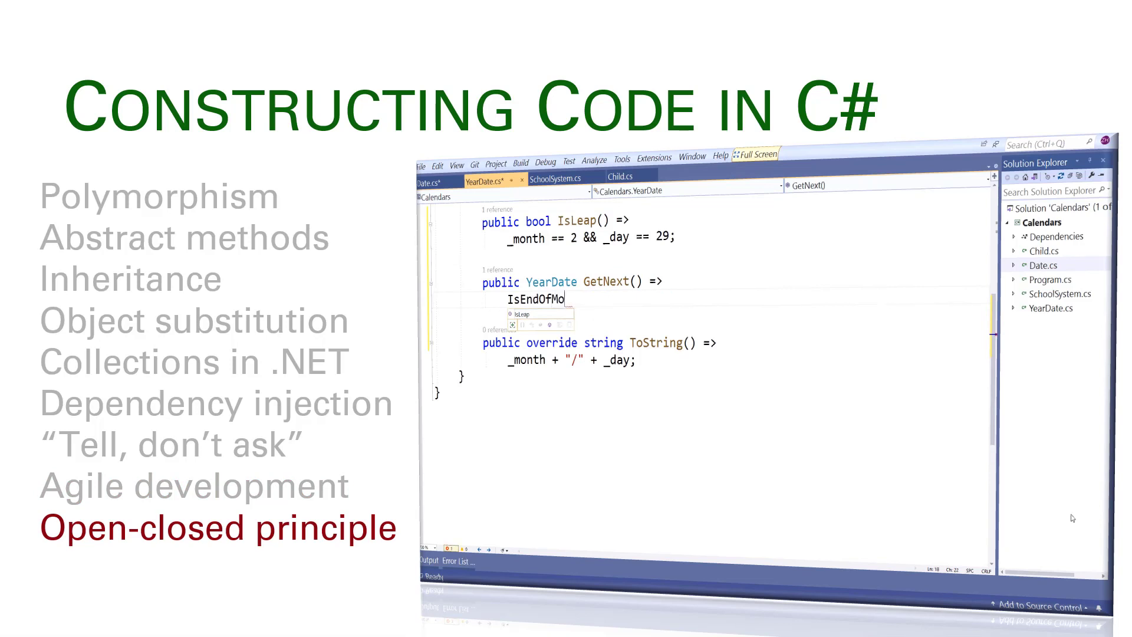
type("nth() ? new YearDate(NextMon")
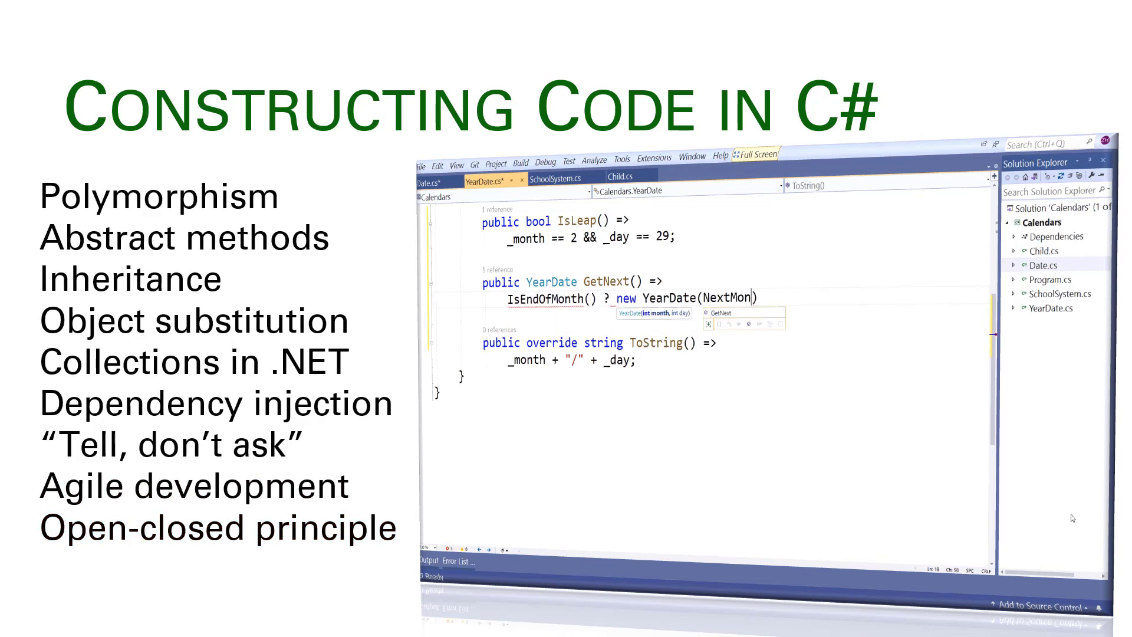
type("th(), 1")
key("Return")
type(": new Ye")
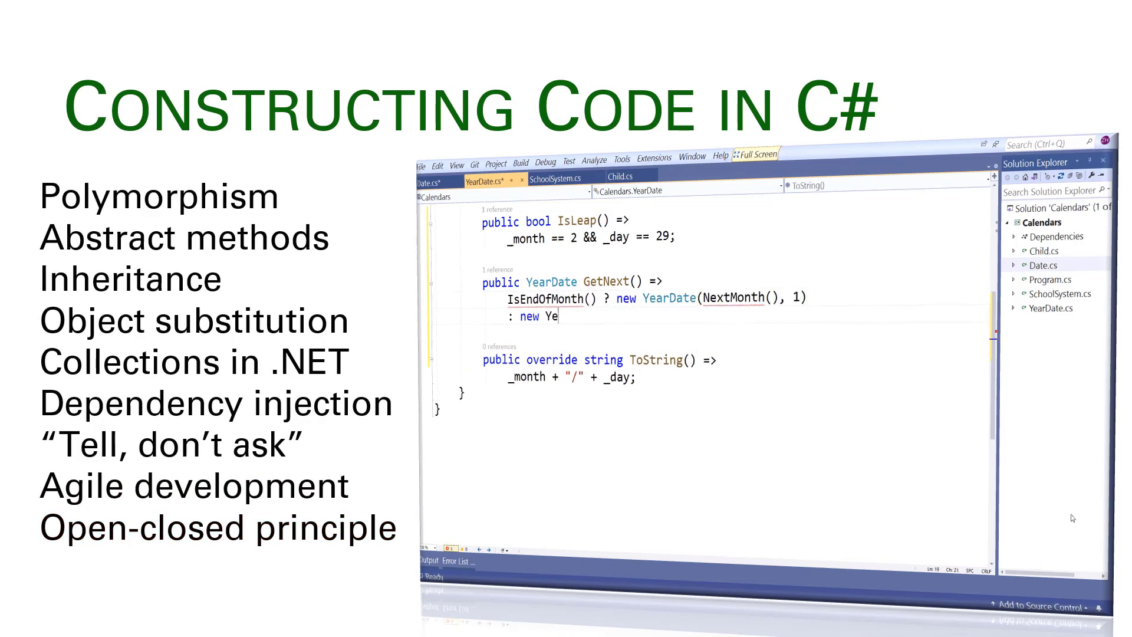
type("arDate(_month, _day + 1);")
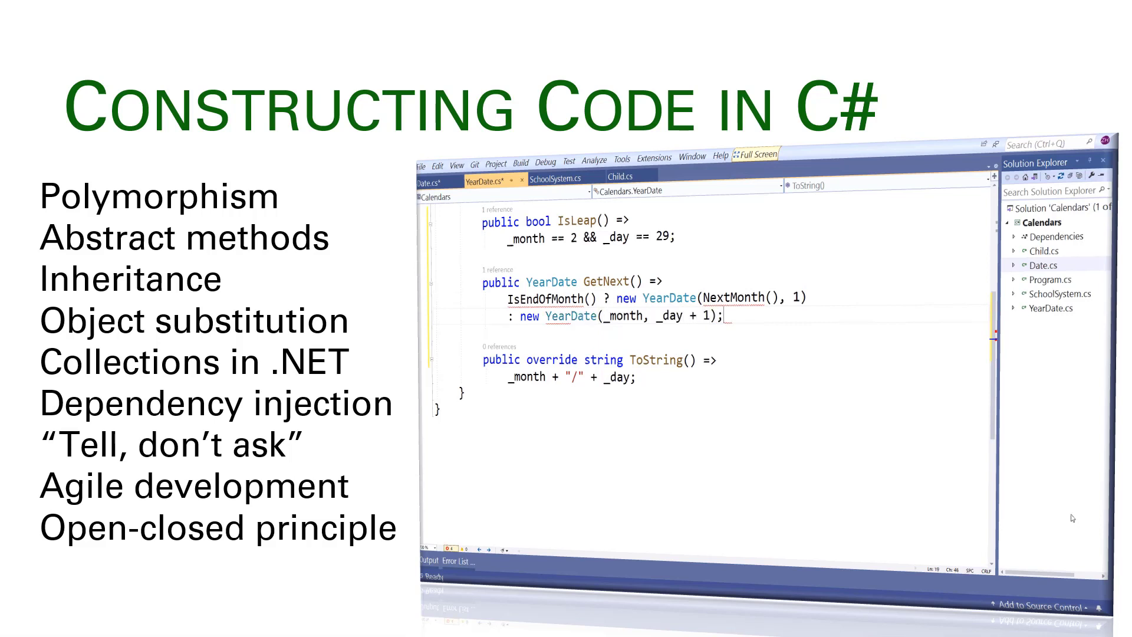
key("Return")
key("Return")
Add a private IsEndOfMonth check comparing _day to DaysInMonth(), and begin DaysInMonth
type("private bool IsEndOfMonth() =>             _day == DaysInMonth();")
type("priv")
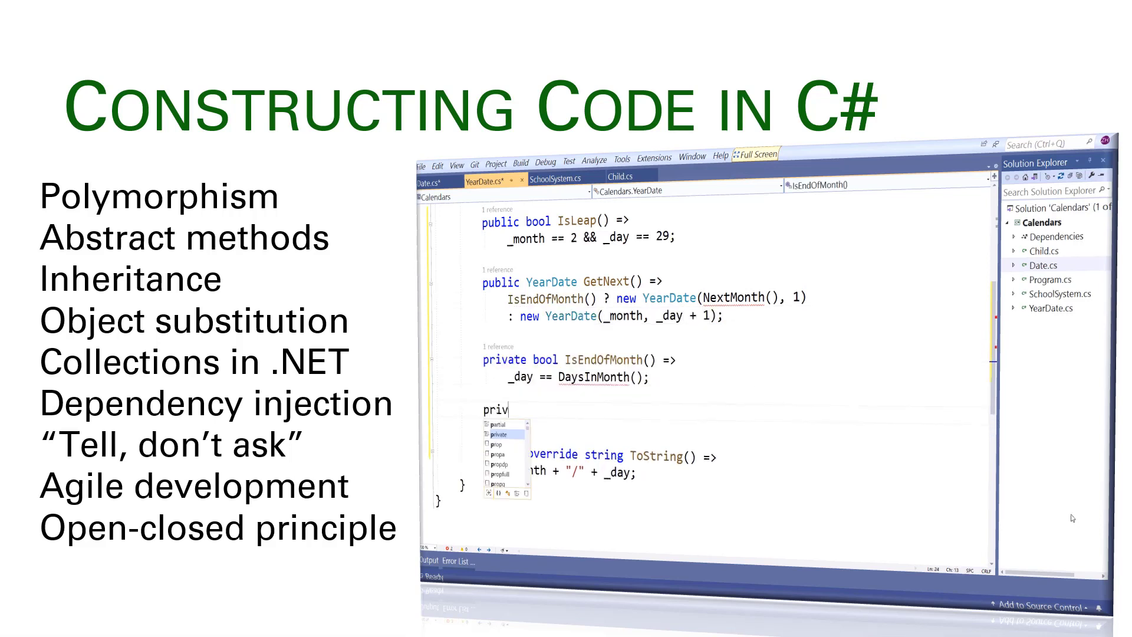
type("ate int DaysInMonth() =>")
key("Return")
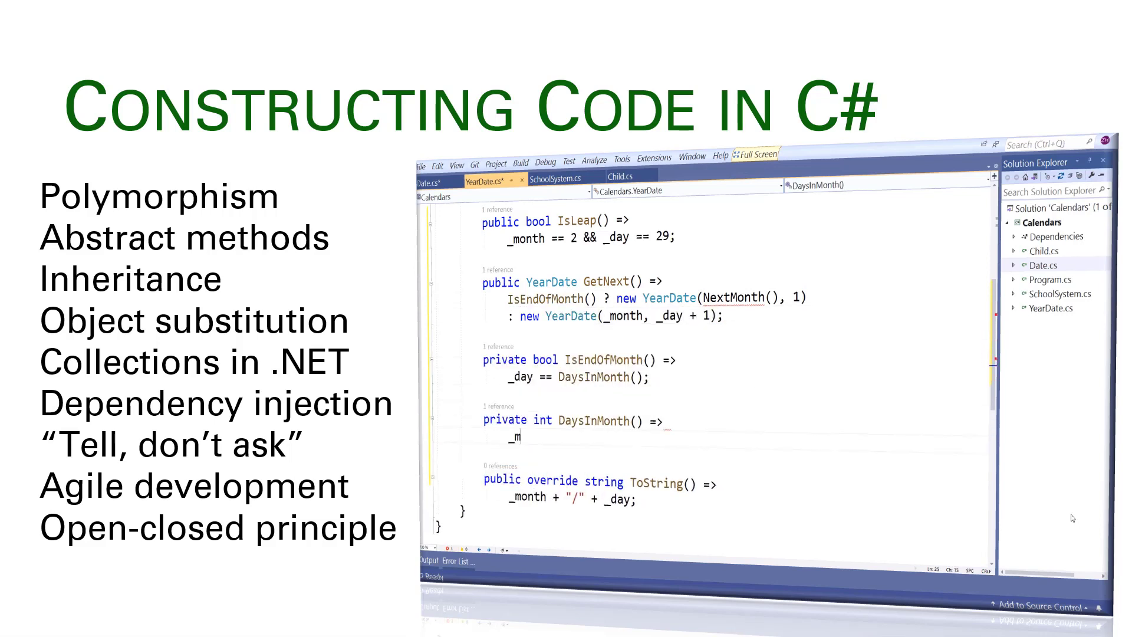
type("_month == 2 ? 29")
key("Return")
type(": _month == 4")
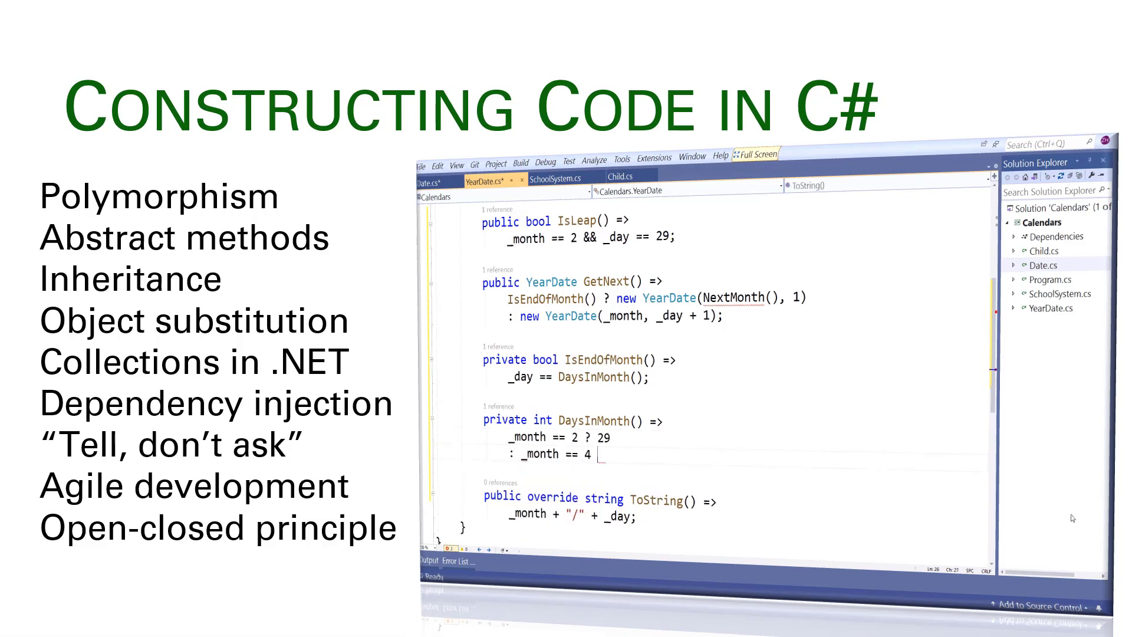
type(" || _month == 6 || _month ==")
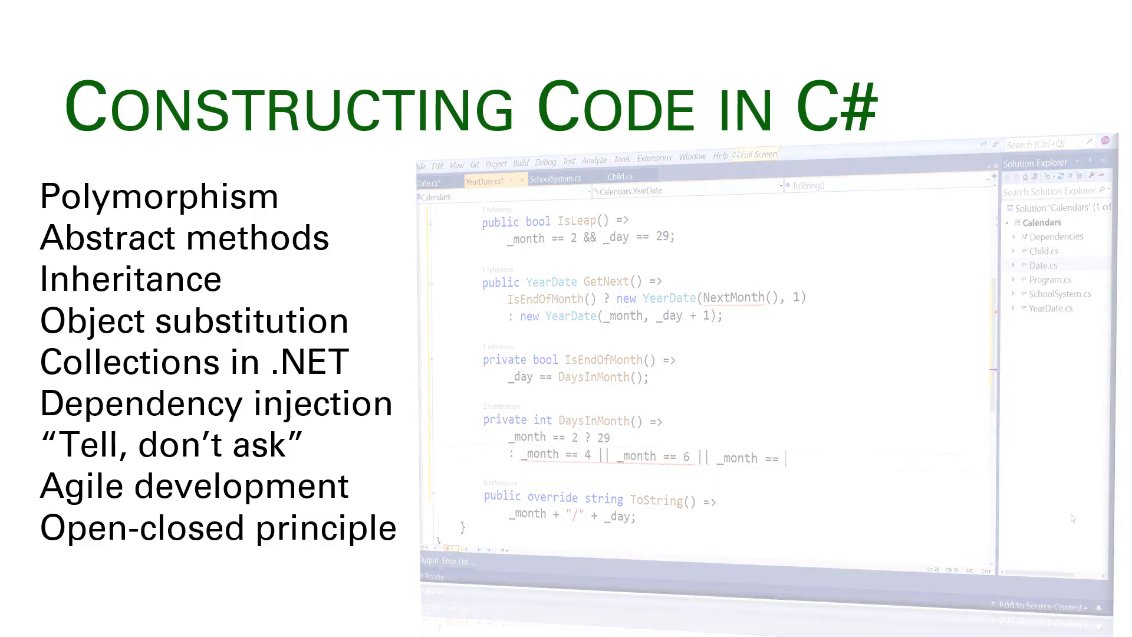